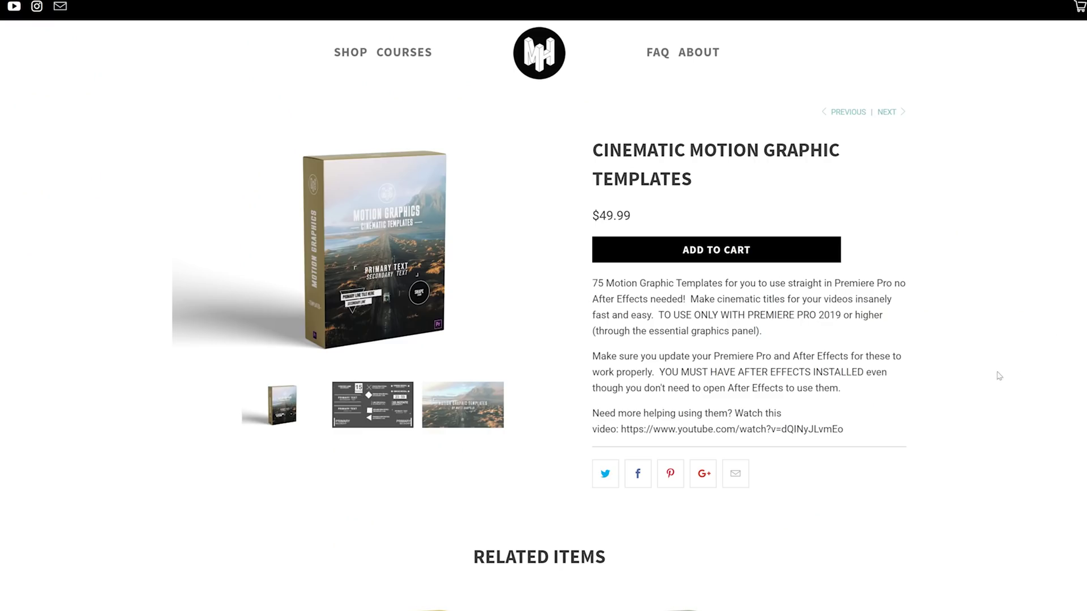
Show the Cinematic Motion Graphic Templates pack's motion-templates preview image using its second product thumbnail.
left_click(388, 429)
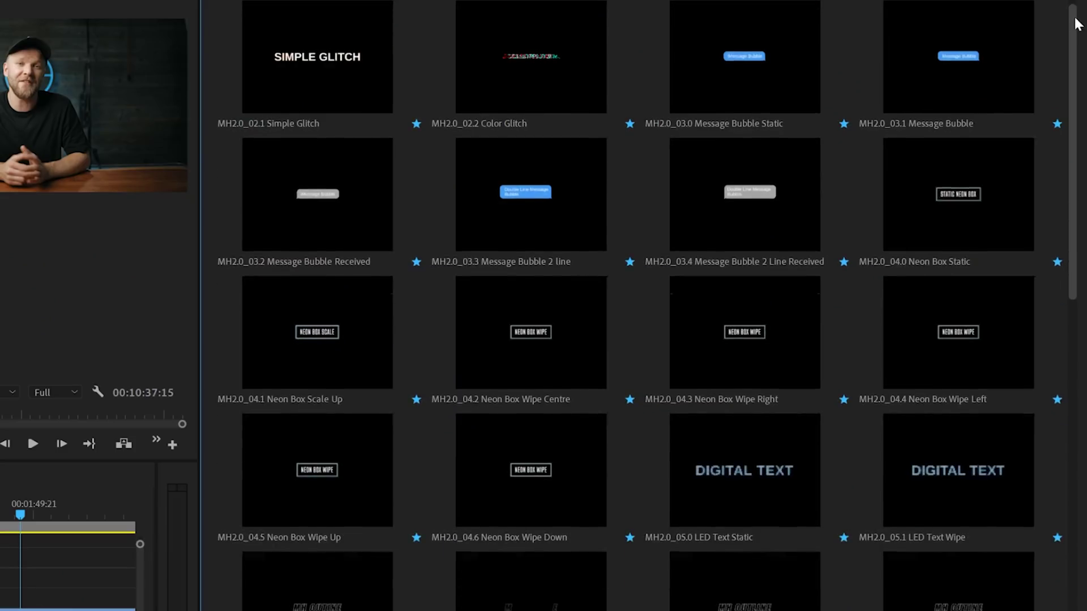
Bring up the Downloads > MATTIH TITLES 2.0 folder and scroll through its .mogrt template files.
left_click_drag(1074, 31, 1072, 148)
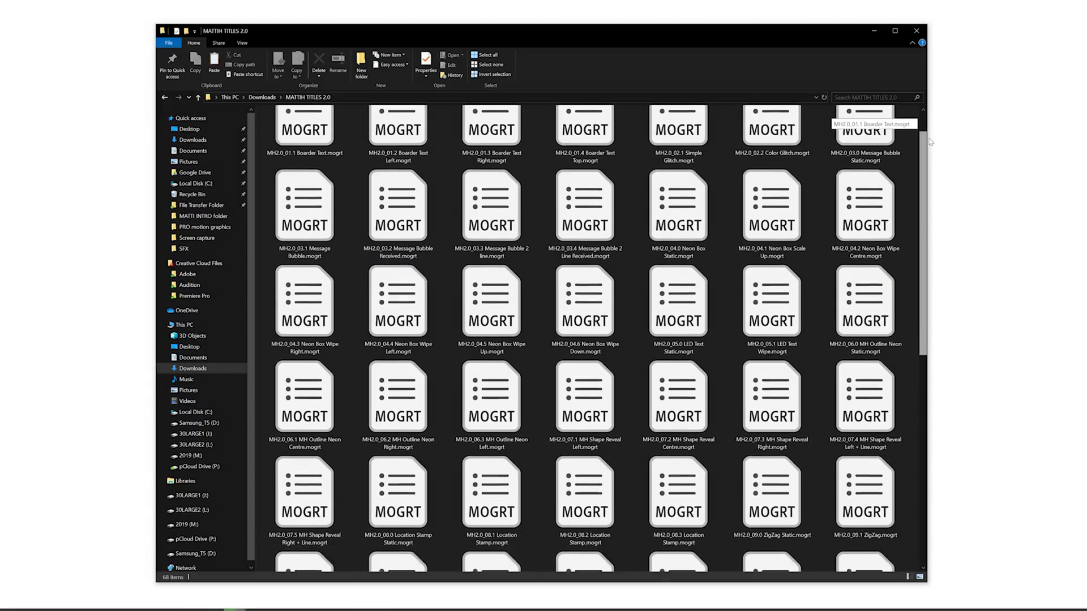
scroll(923, 310, "down", 5)
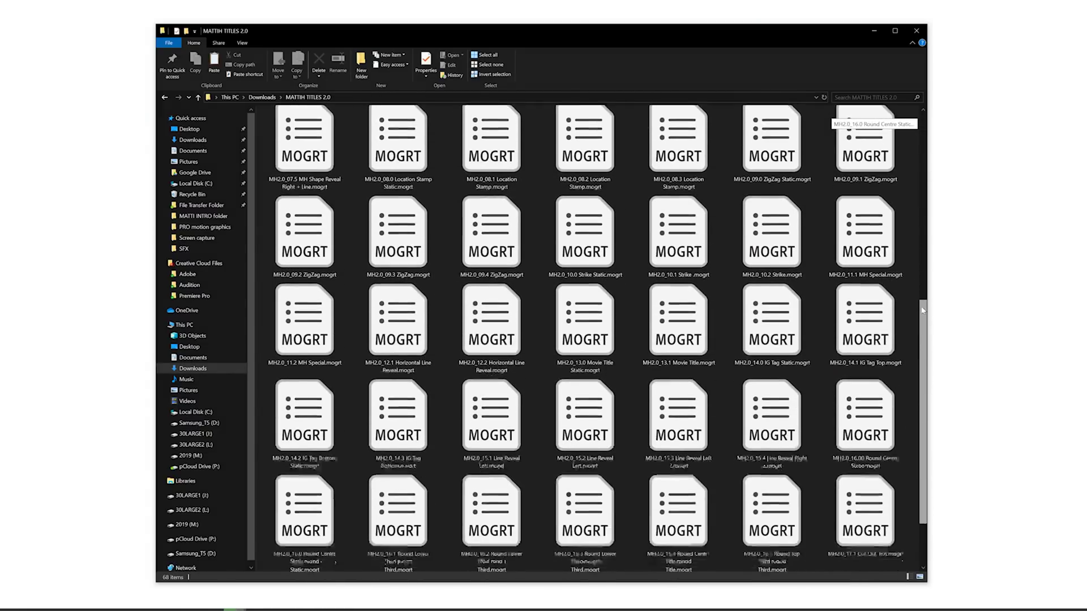
scroll(923, 310, "down", 3)
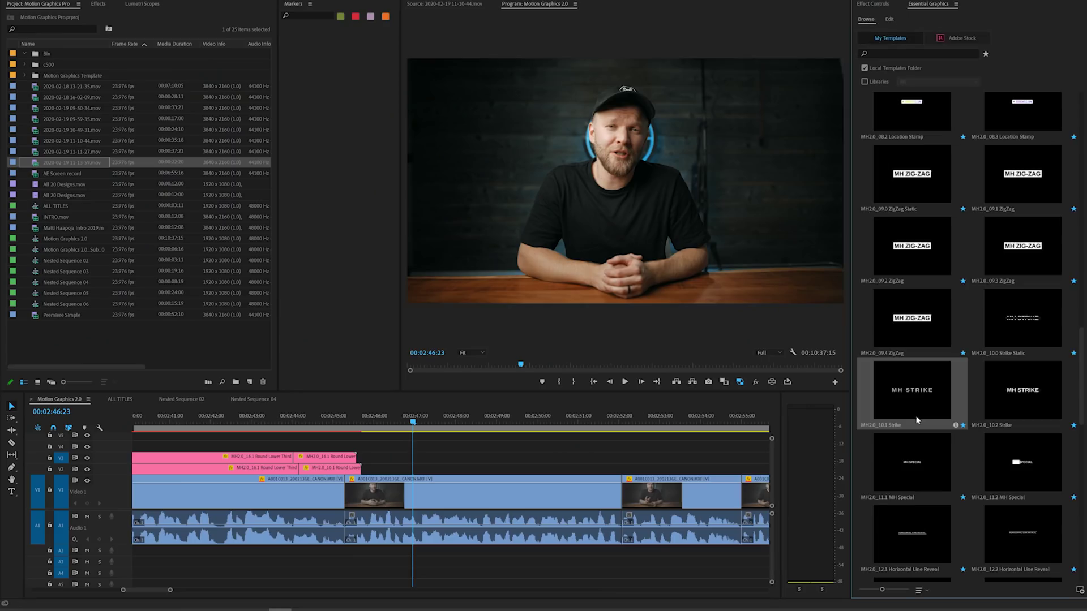
Place the MH2.0_10.1 Strike template on V4 above the footage and set it to frame size.
left_click_drag(917, 419, 301, 447)
right_click(422, 451)
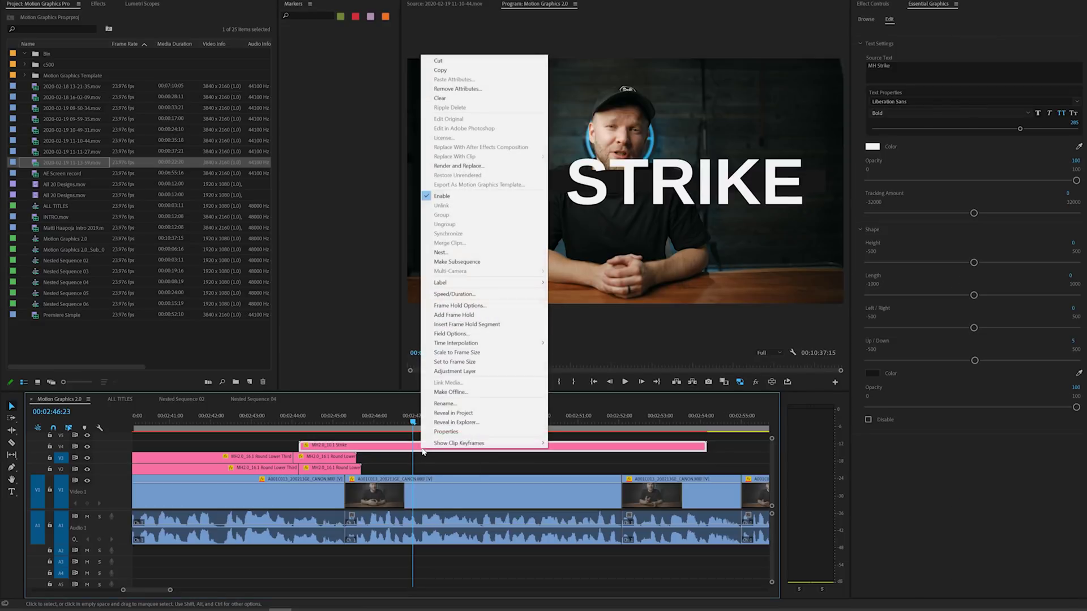
left_click(501, 363)
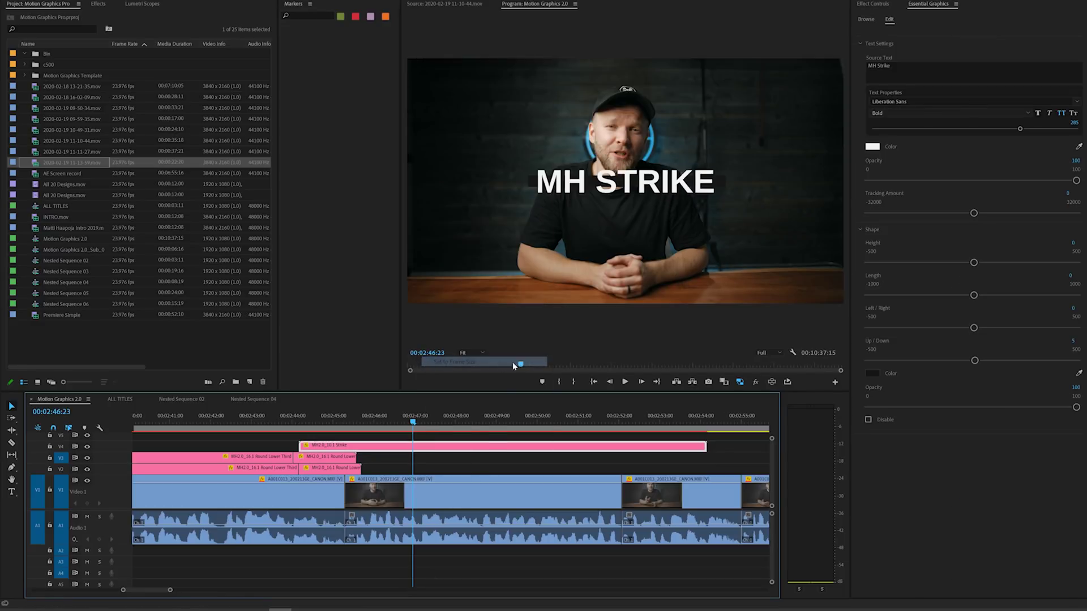
Edit the Strike title's Source Text and expand its Shape and Text Settings.
left_click(923, 64)
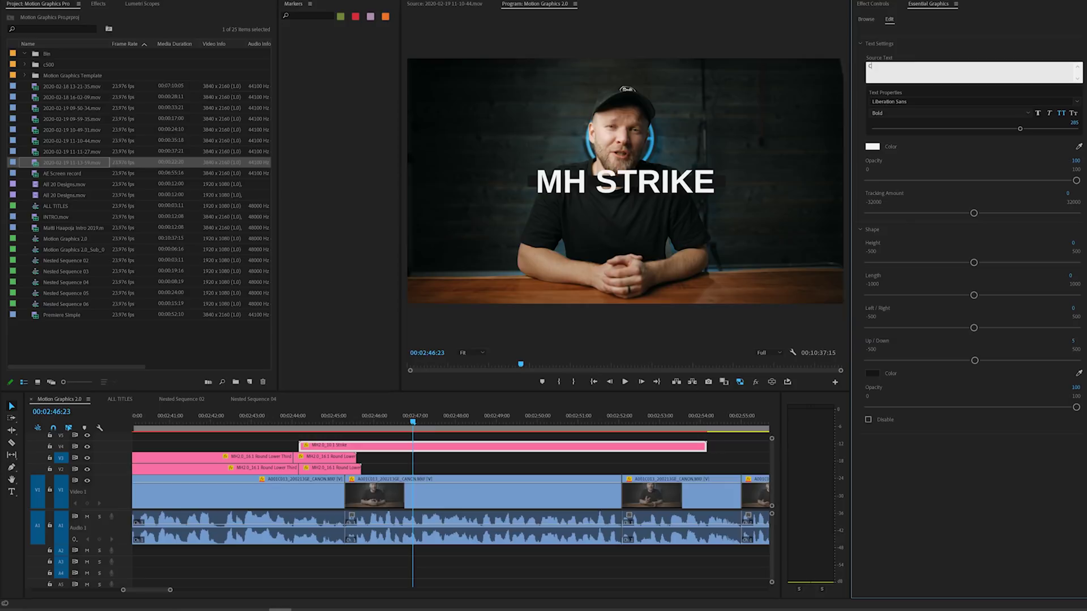
left_click(964, 493)
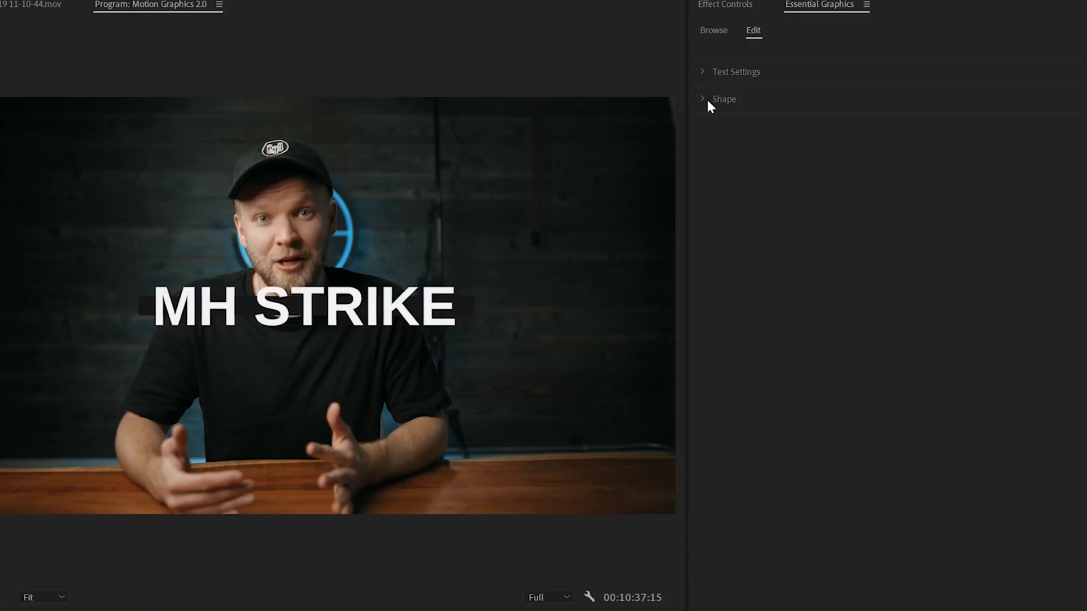
left_click(704, 99)
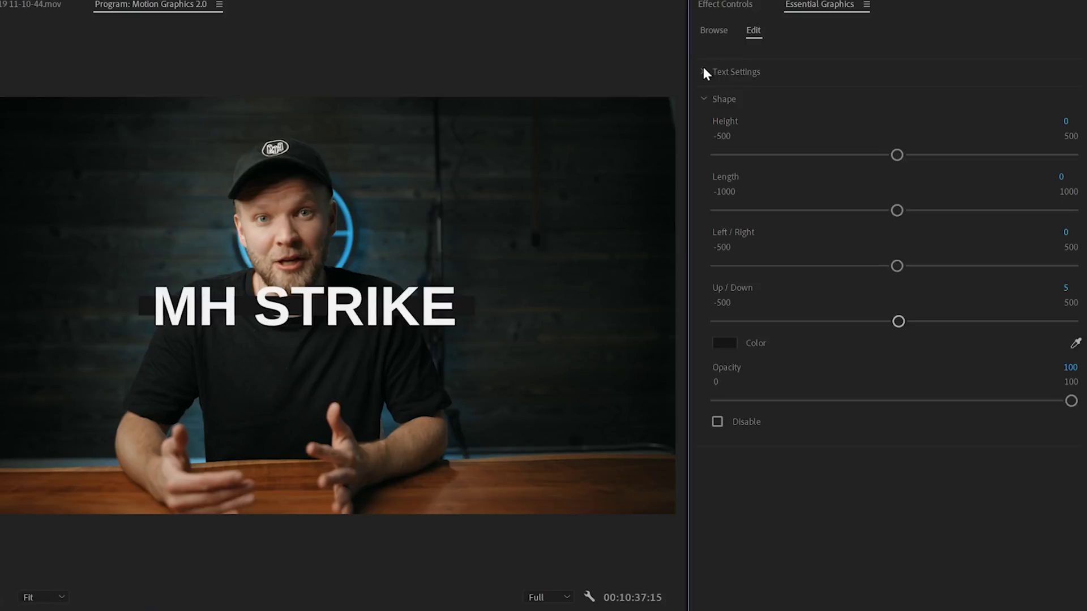
left_click(705, 72)
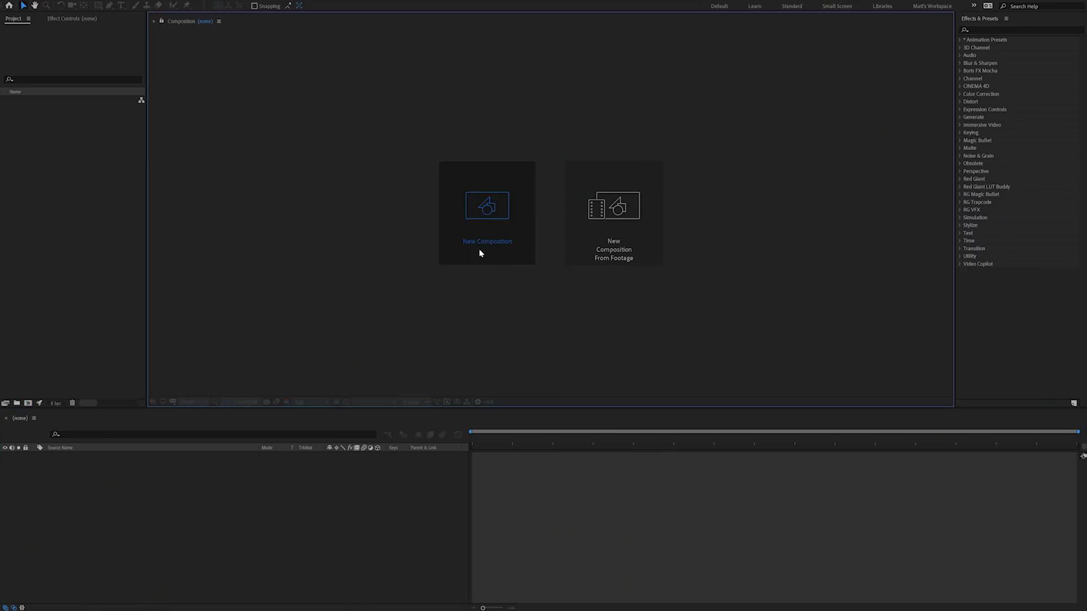
In After Effects, start a New Composition to bring up Composition Settings.
left_click(478, 249)
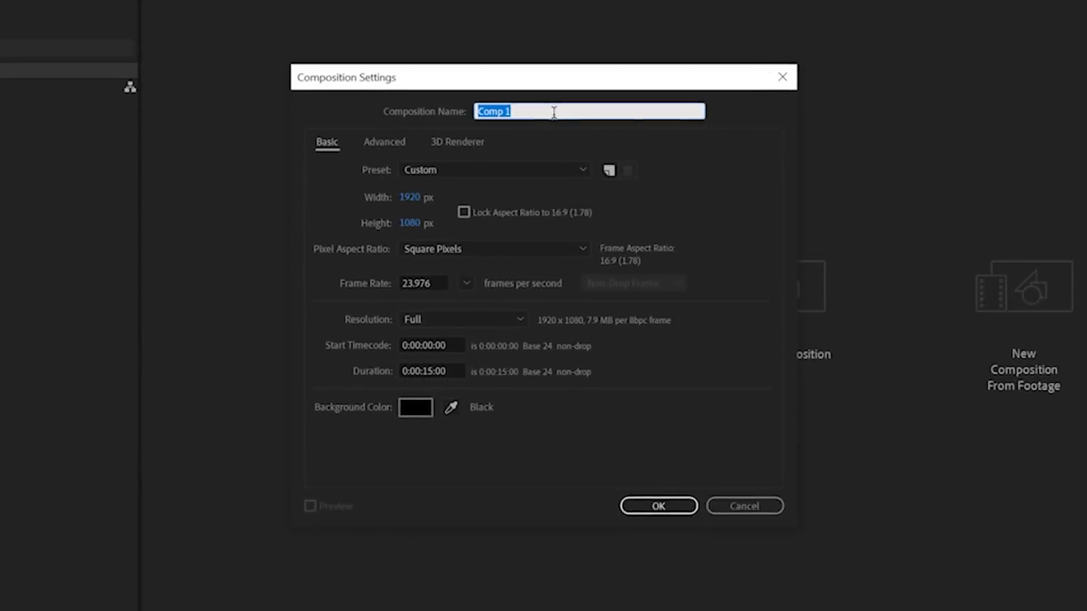
Create the 'Simple Text' composition at UHD 4K 23.976 fps, 10 seconds long.
left_click(289, 159)
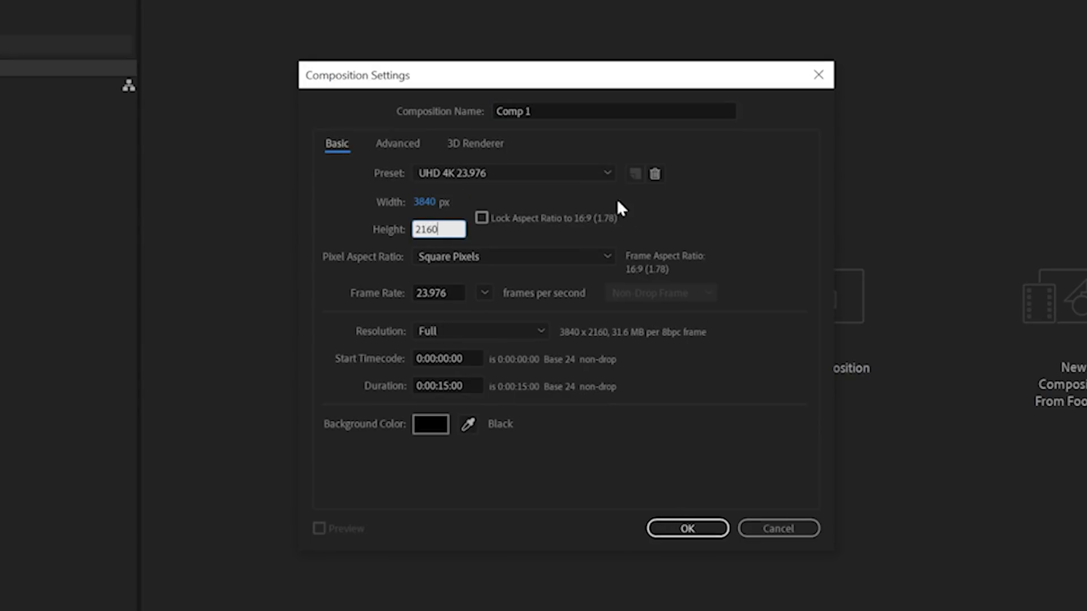
type("Simple Text")
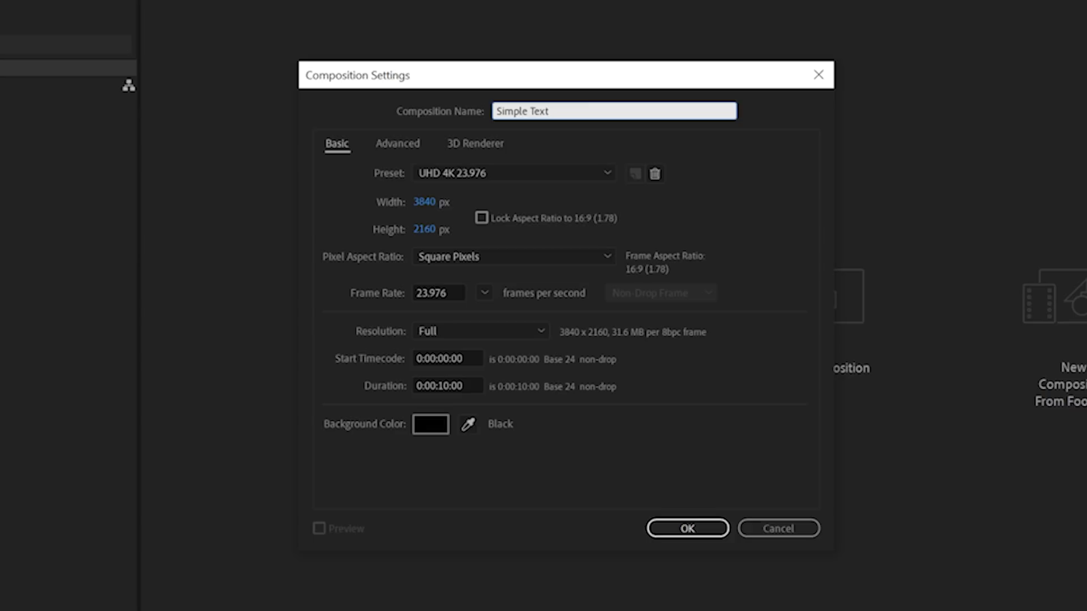
left_click(689, 531)
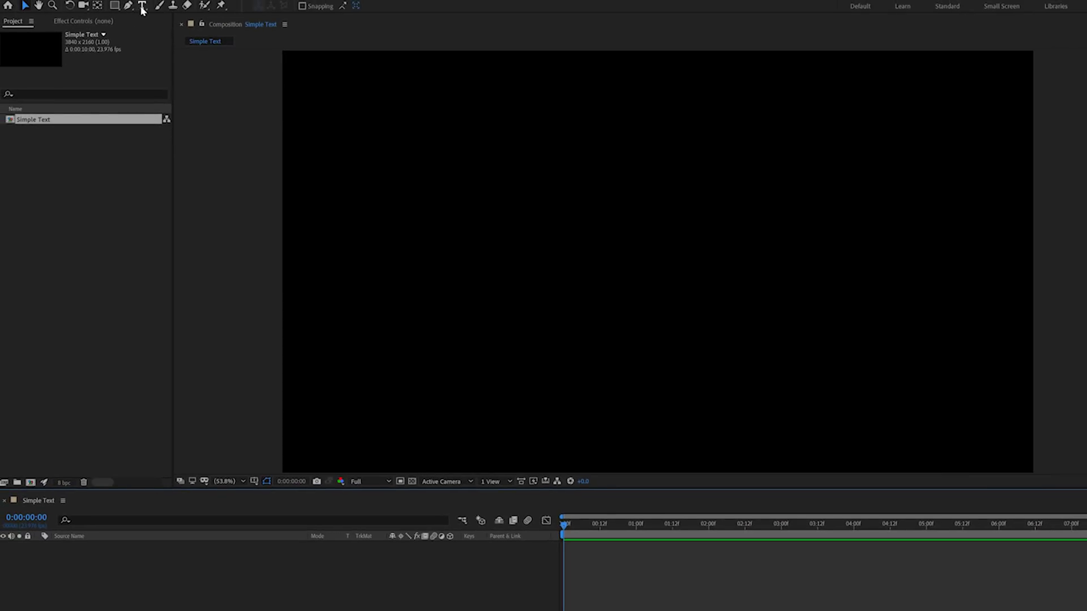
Add a text layer reading 'TRAVEL FEELS' centred in the Simple Text composition.
left_click(142, 11)
left_click(630, 270)
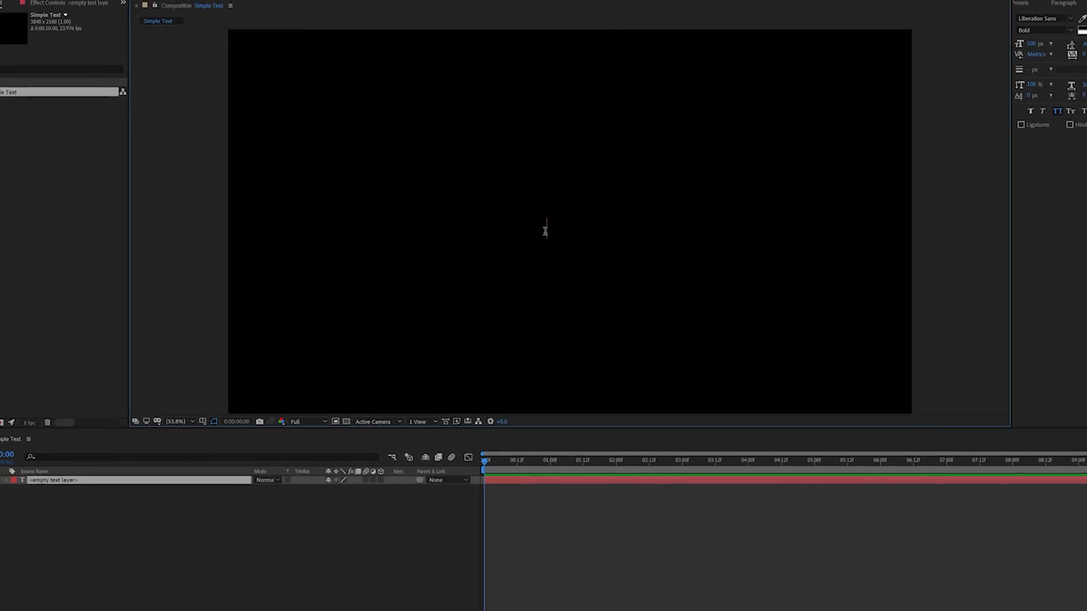
type("tra")
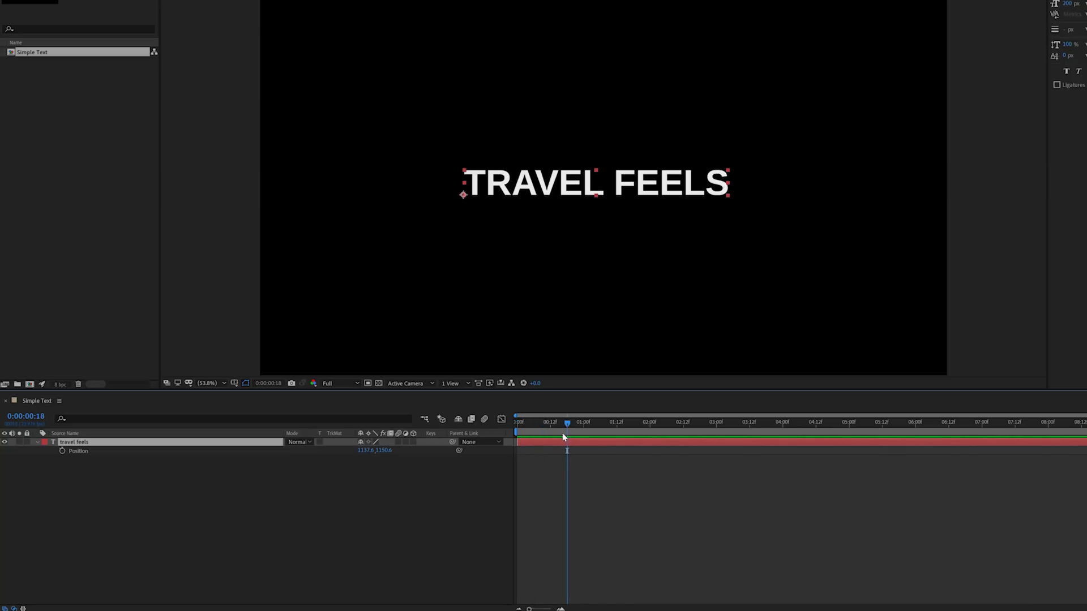
Keyframe Position at 0:18, drag the title lower at 0:00, and preview the slide-up.
left_click(62, 451)
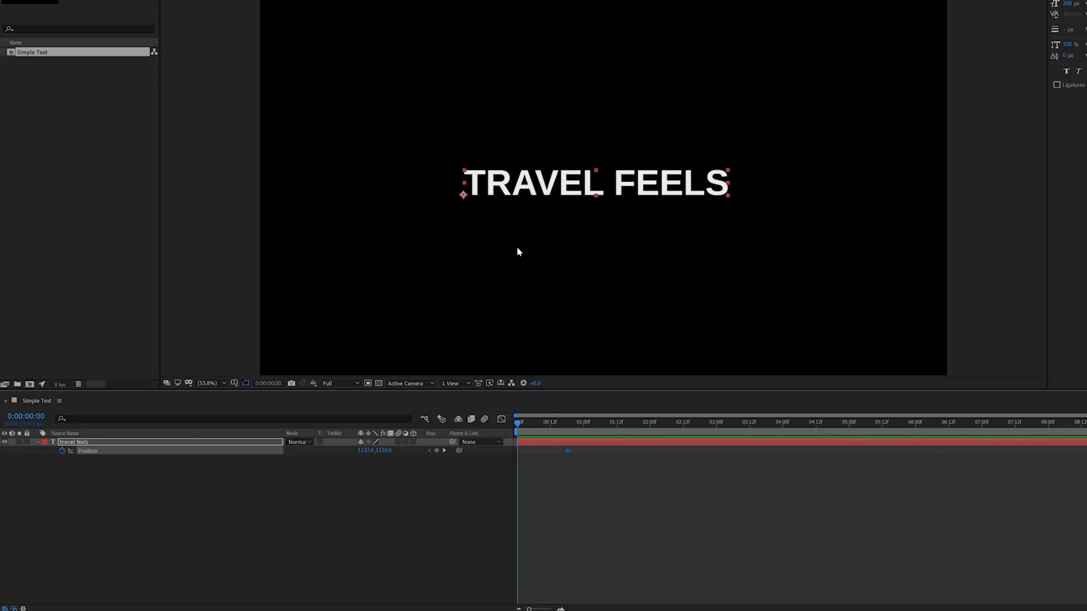
left_click_drag(625, 188, 619, 242)
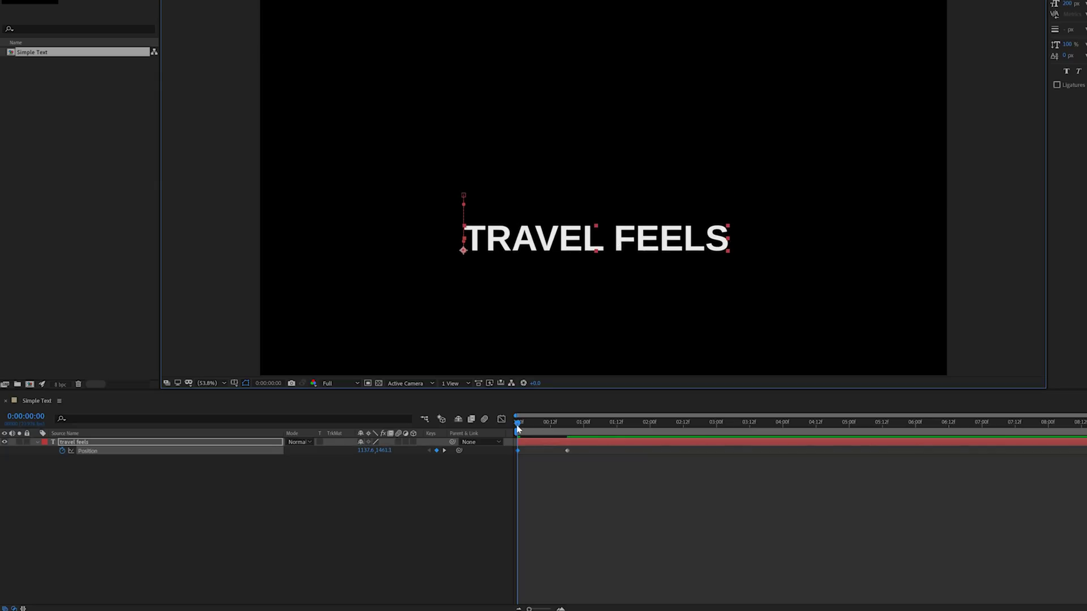
left_click(503, 486)
key("space")
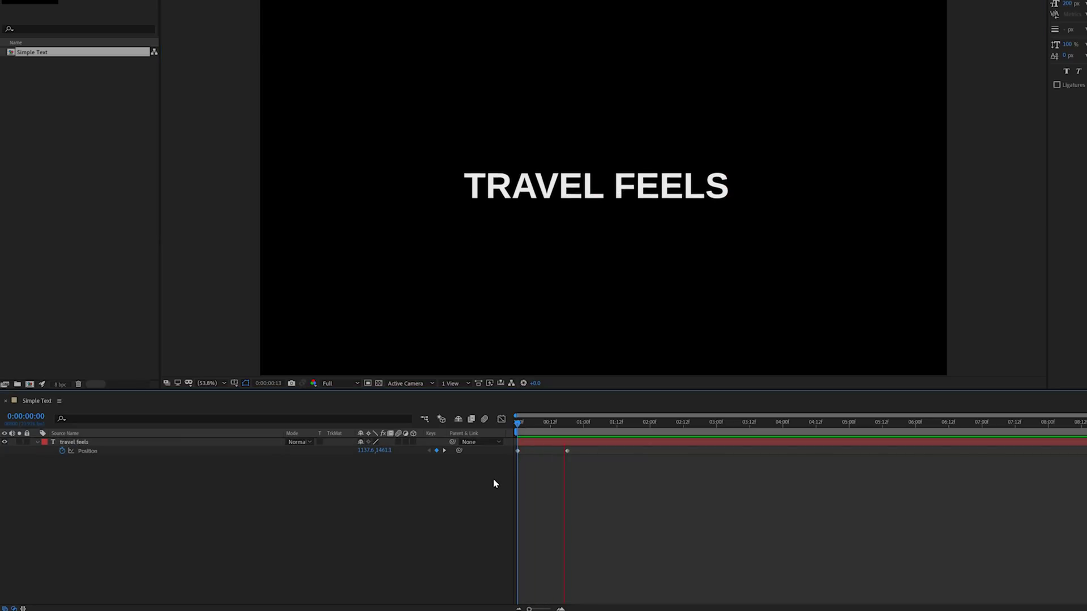
left_click(564, 443)
left_click(569, 423)
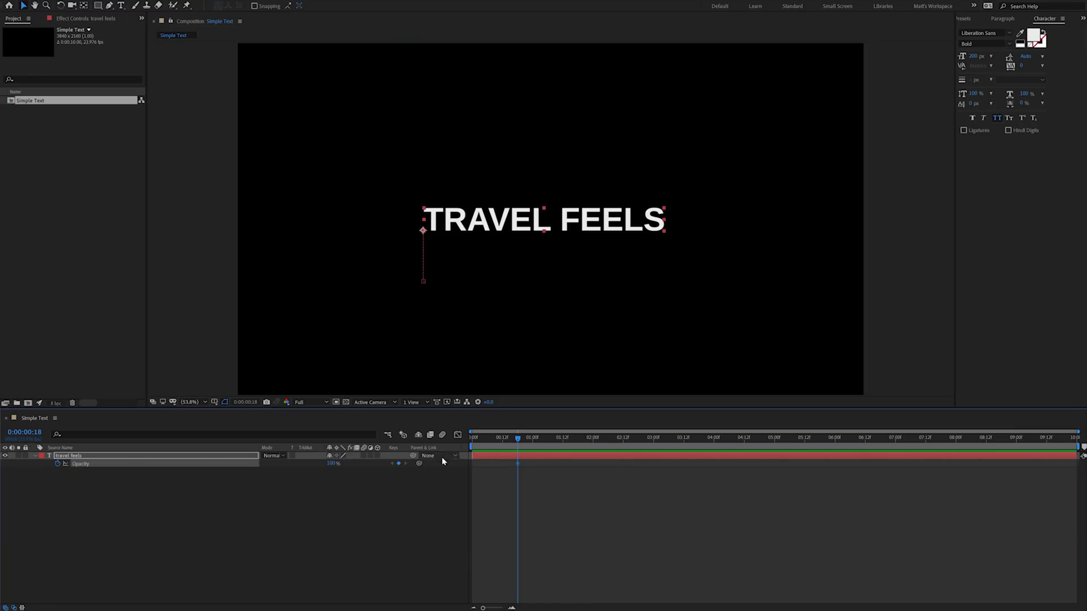
Keyframe Opacity from 0% at the start to 100% at 0:18, then select the keyframes.
left_click_drag(520, 442, 470, 459)
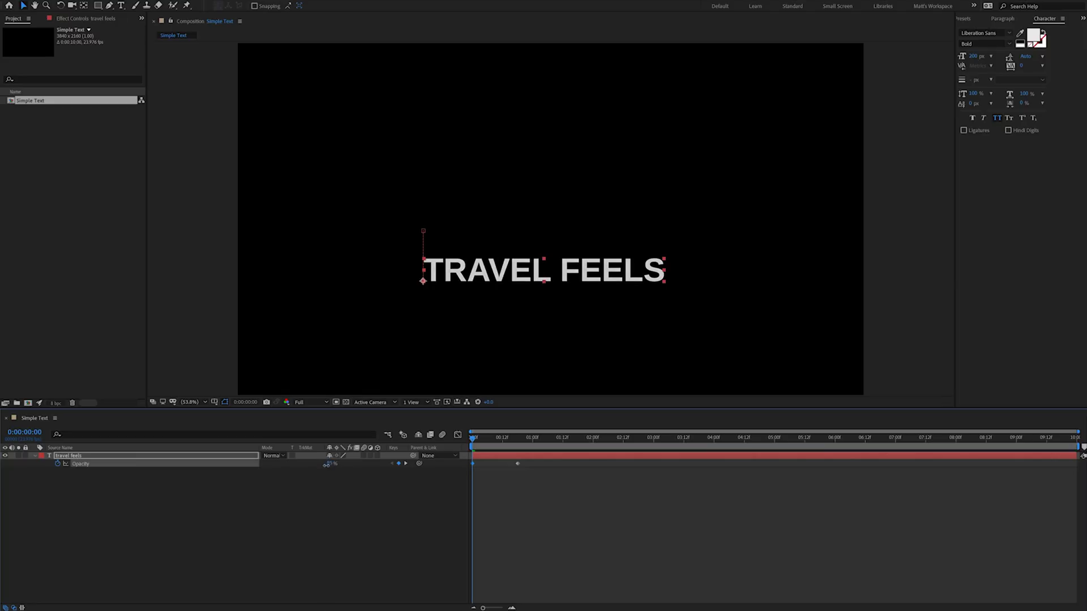
left_click_drag(473, 437, 540, 441)
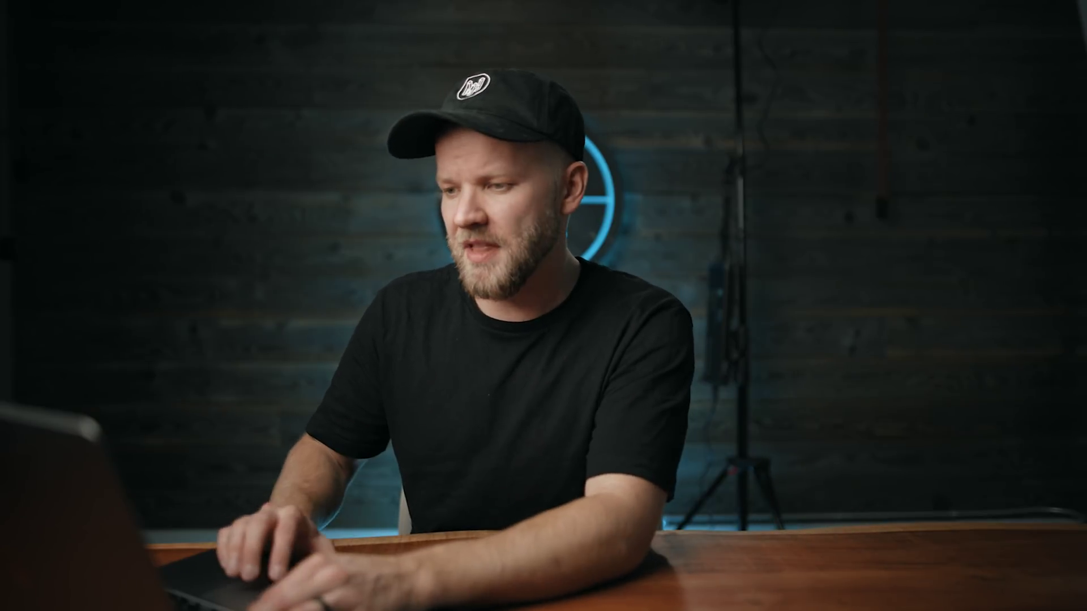
left_click_drag(514, 465, 416, 409)
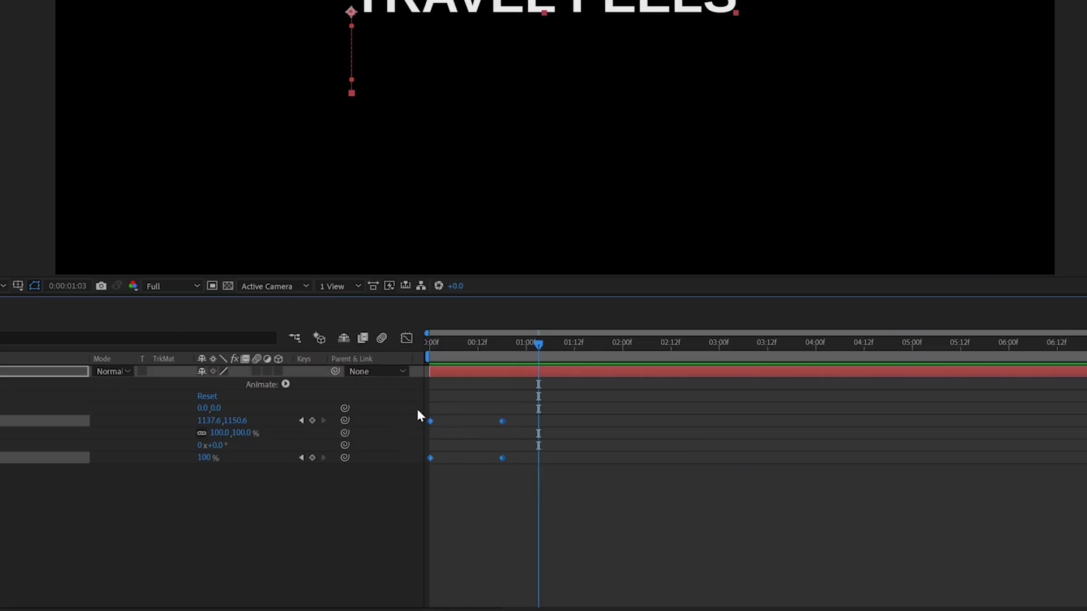
Apply Keyframe Assistant > Easy Ease to the Position and Opacity keyframes and preview.
right_click(502, 421)
mouse_move(586, 591)
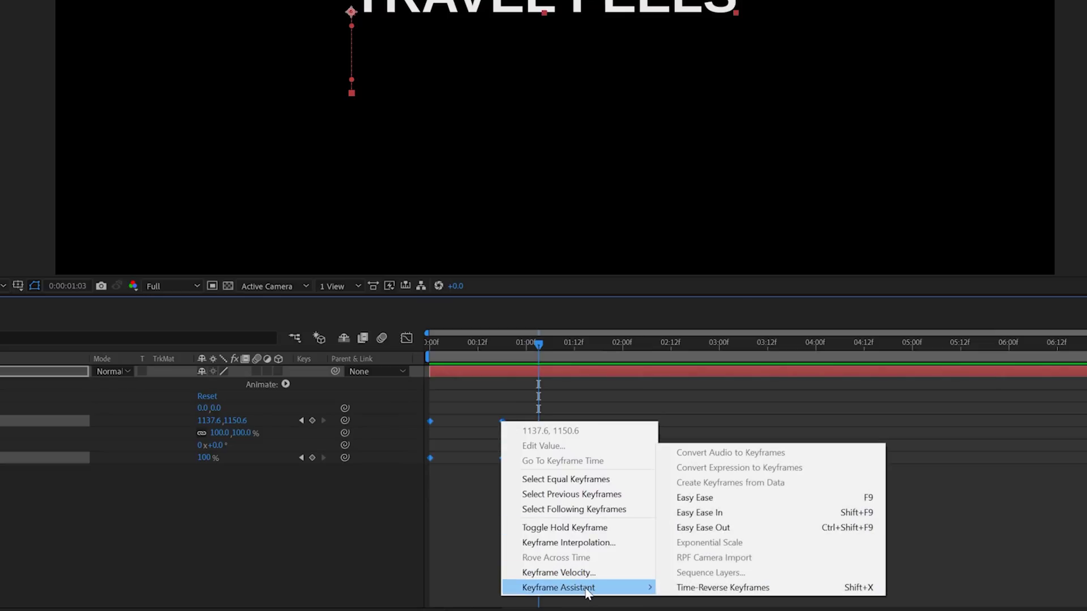
left_click(826, 500)
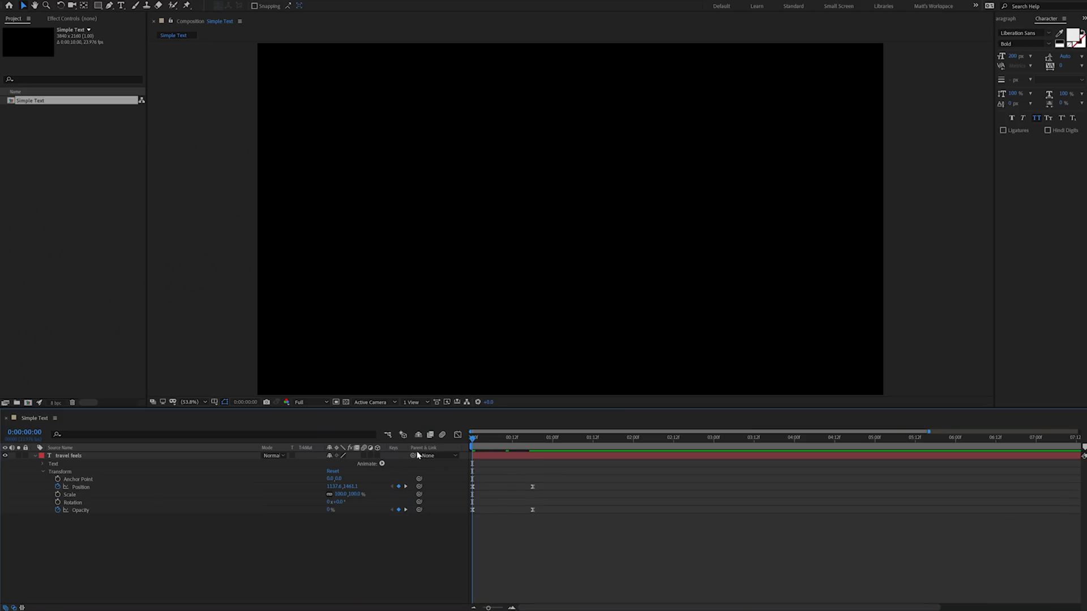
key("space")
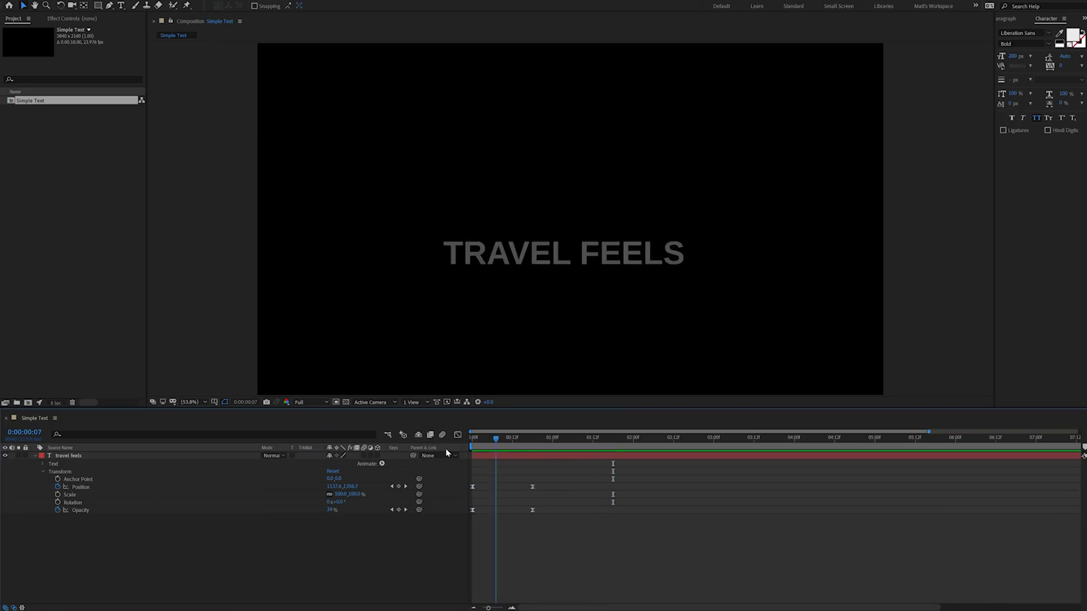
Copy the title's Position and Opacity keyframes, paste them later, and Time-Reverse them.
left_click(396, 455)
left_click_drag(541, 519, 483, 484)
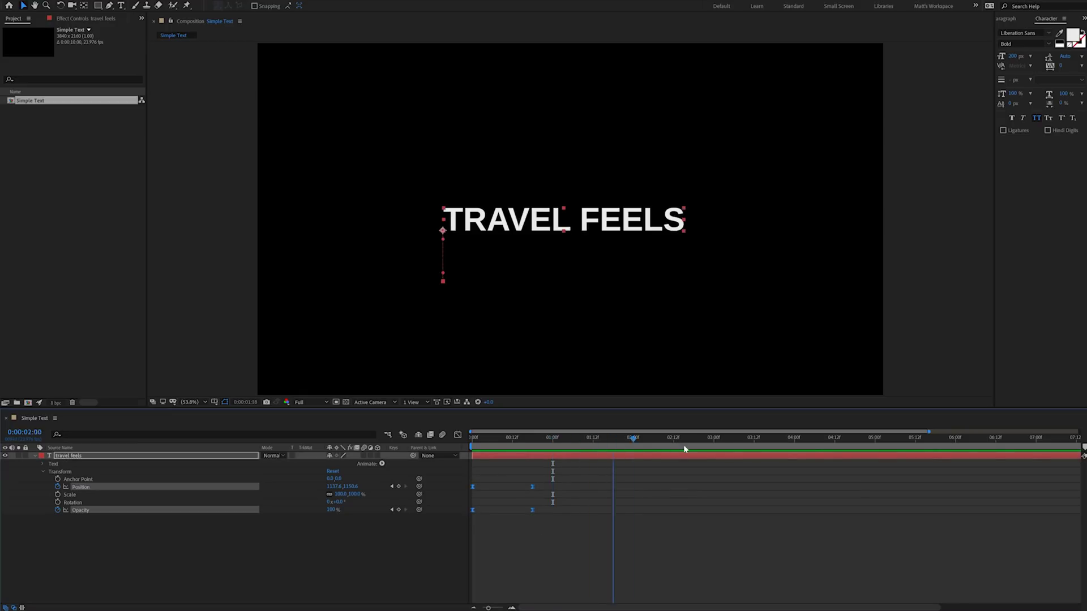
left_click_drag(683, 449, 928, 460)
key("space")
right_click(951, 486)
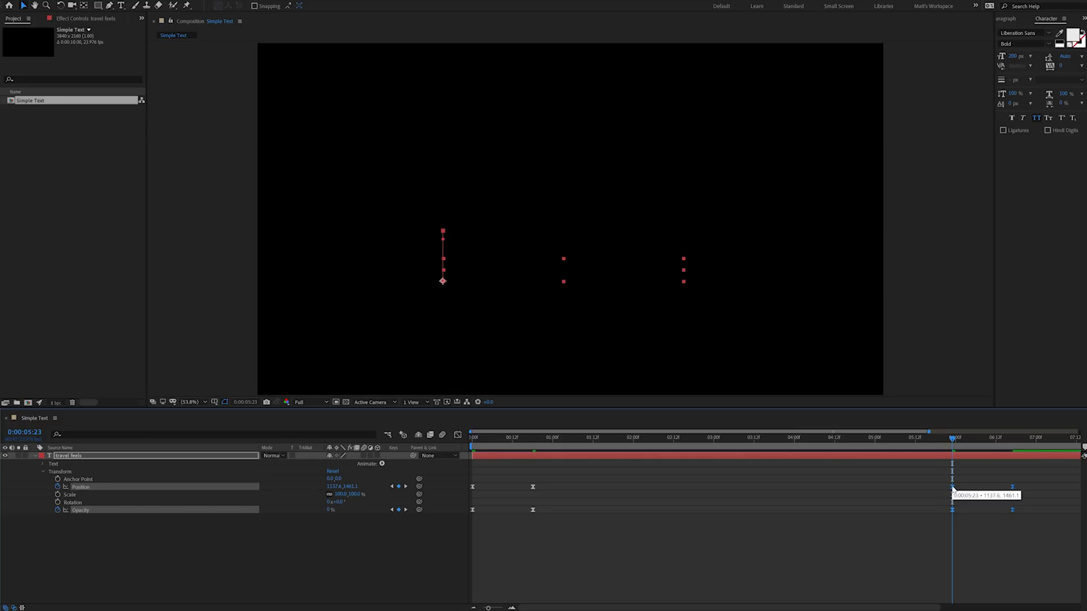
mouse_move(1015, 590)
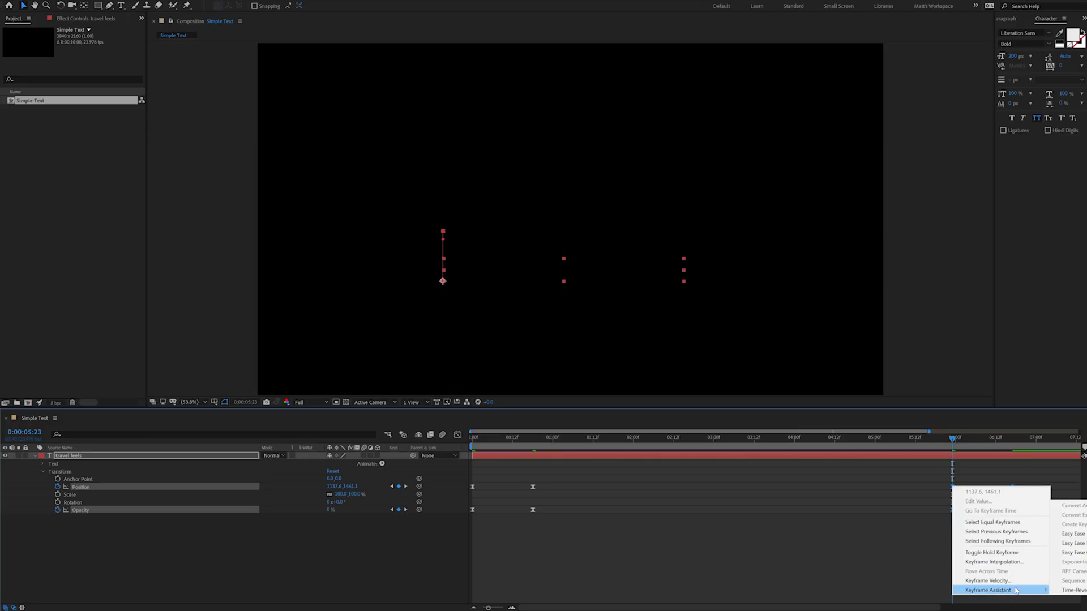
left_click(1066, 590)
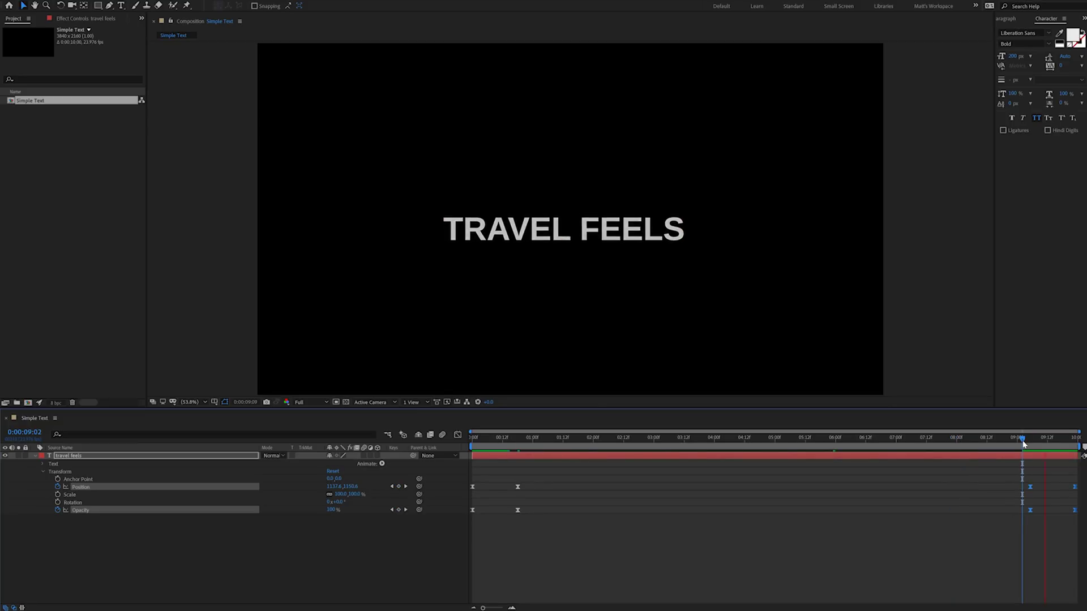
Check the fade-out near the end and preview the full fade-in and fade-out animation.
mouse_move(1023, 444)
left_mouse_down()
mouse_move(1074, 444)
mouse_move(1022, 444)
left_mouse_up()
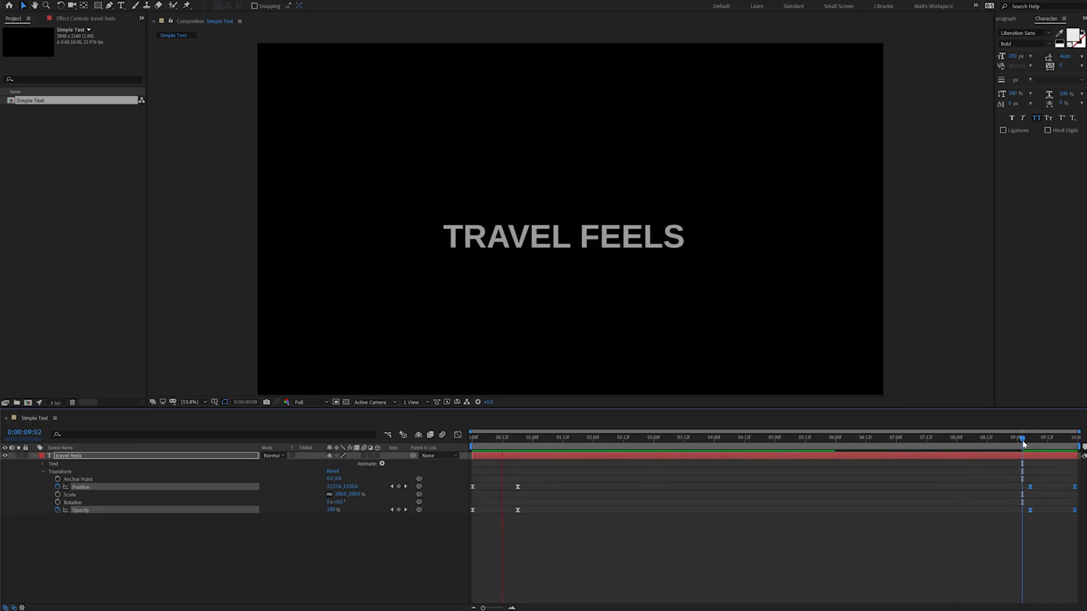
left_click(1014, 508)
left_click(1022, 437)
key("space")
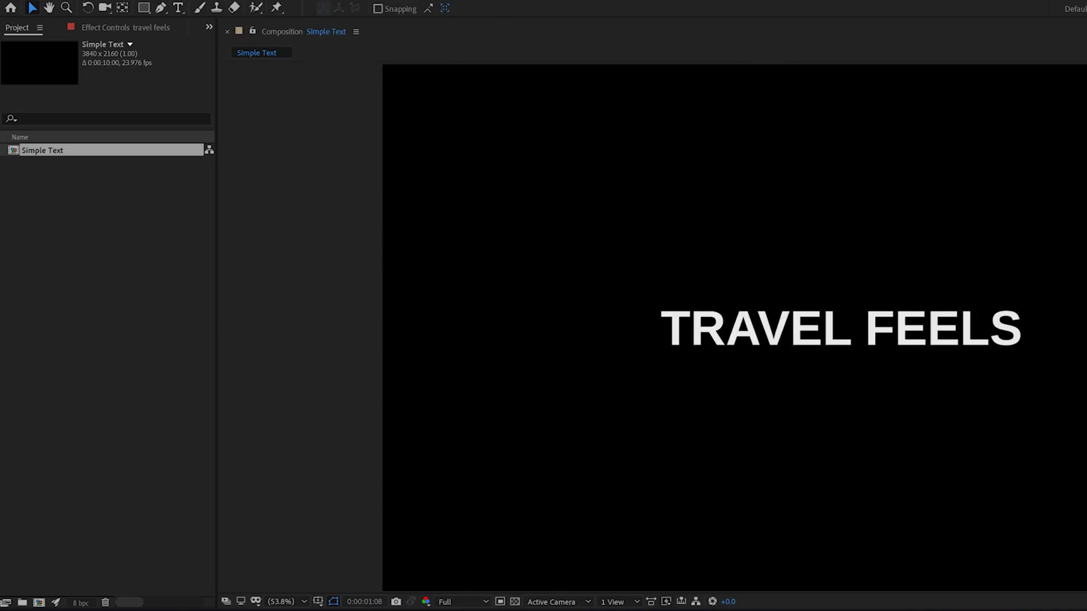
Open Essential Graphics, choose Simple Text as the master composition, and start naming the template 'Simp'.
key("alt+w")
left_click(321, 227)
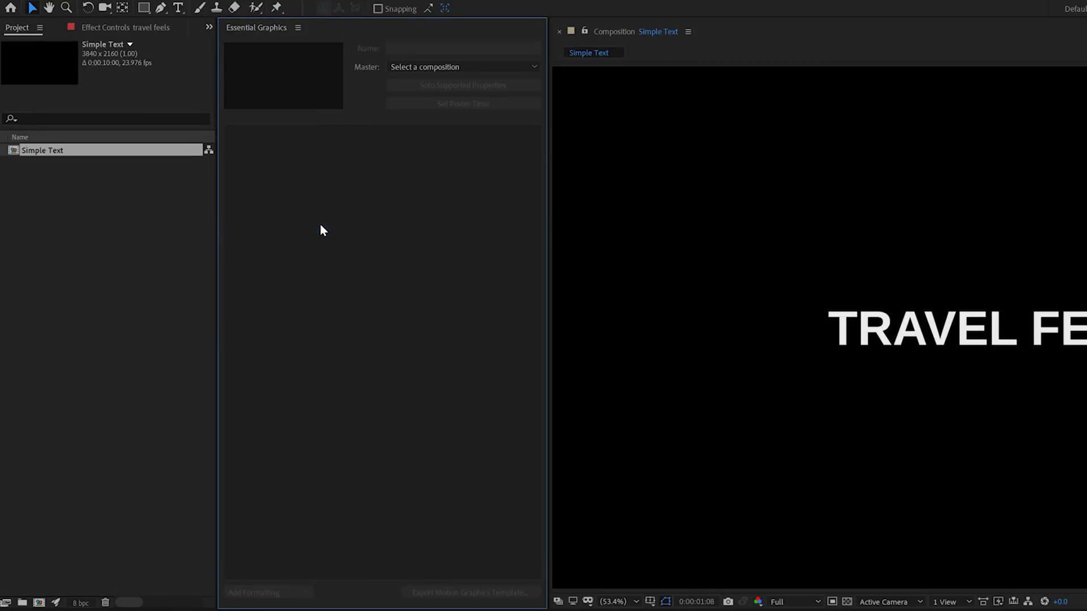
left_click(419, 75)
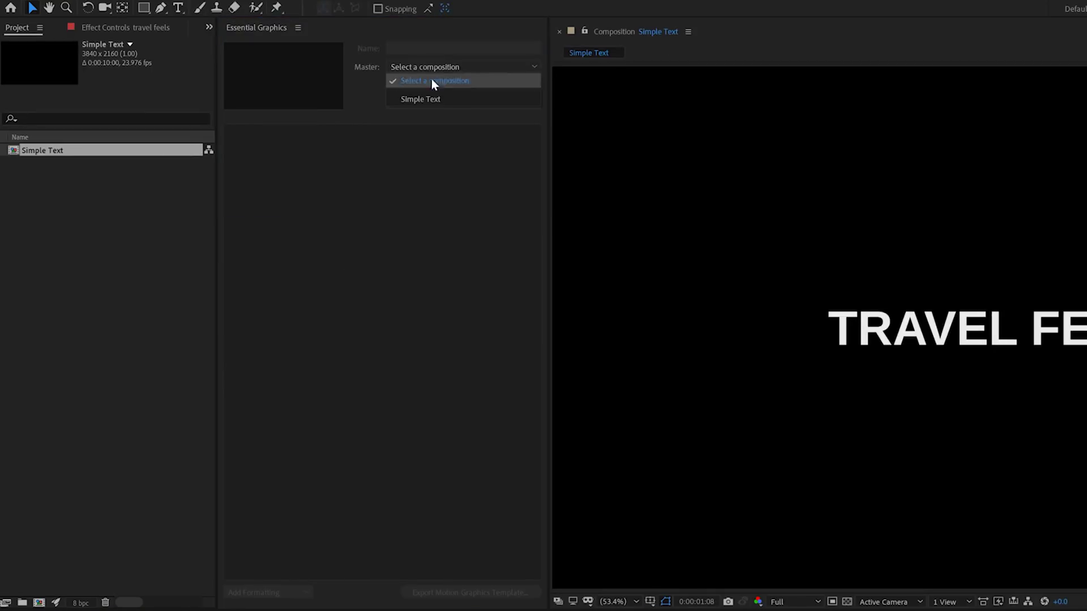
left_click(436, 97)
left_click(441, 50)
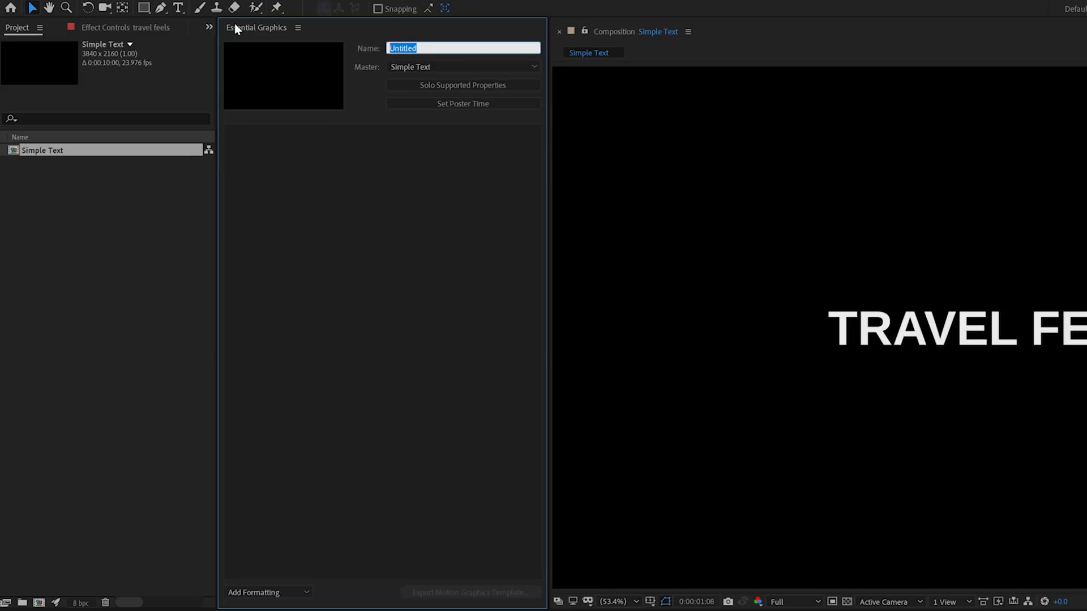
type("Simp")
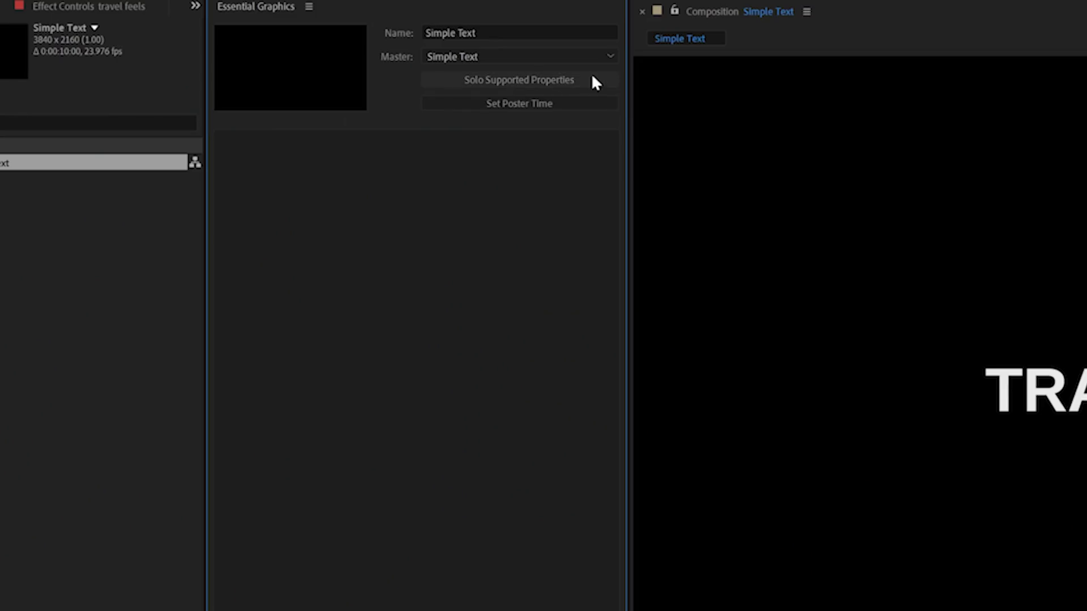
Add the travel feels Source Text as a template control with Font, Style, Size and Faux Style options.
left_click(592, 79)
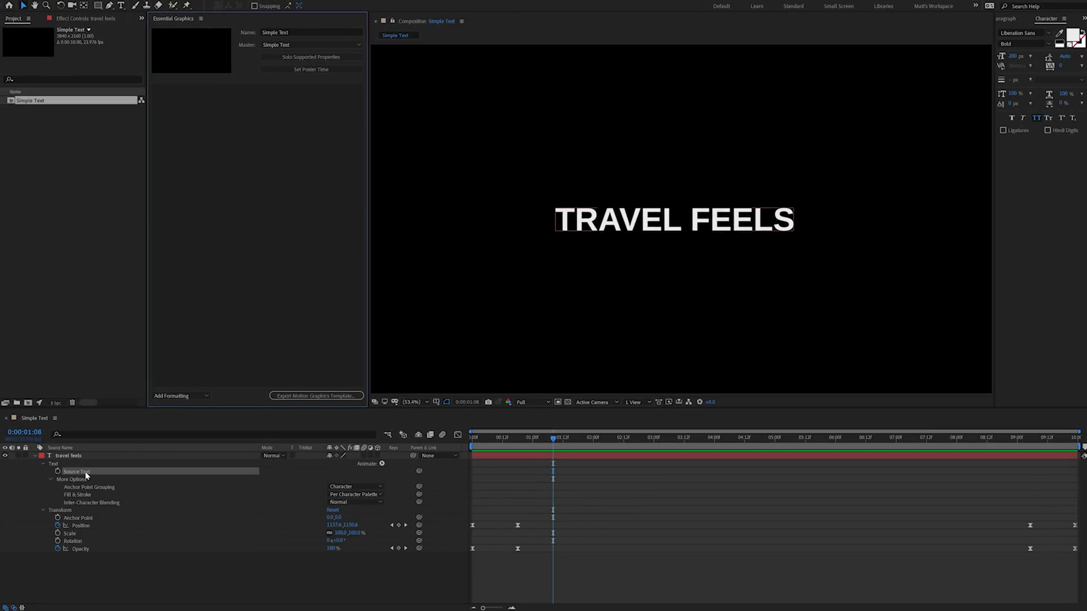
left_click(86, 473)
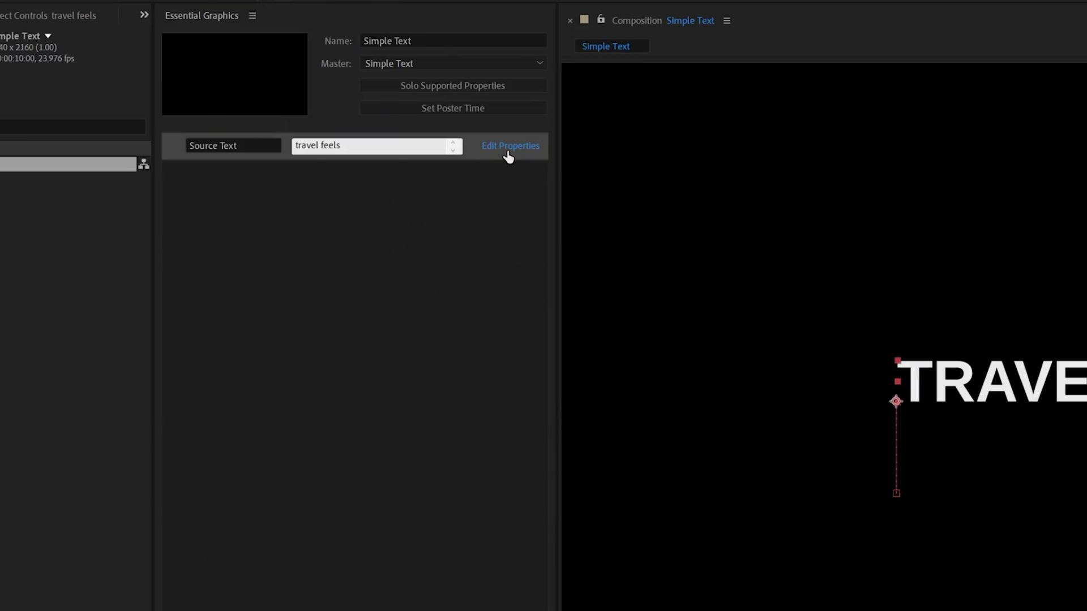
left_click(508, 148)
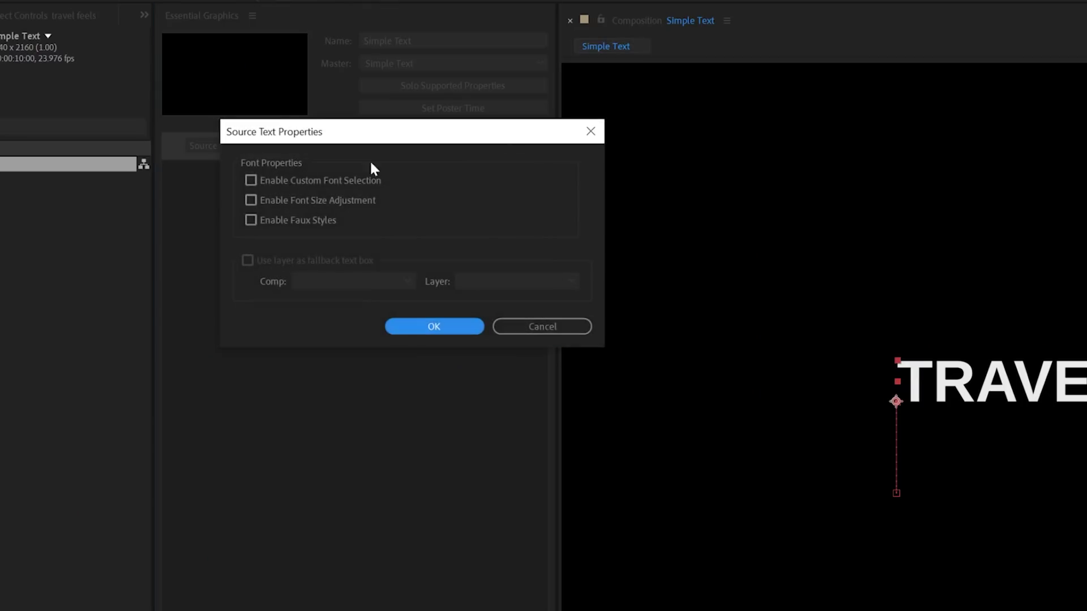
left_click(434, 326)
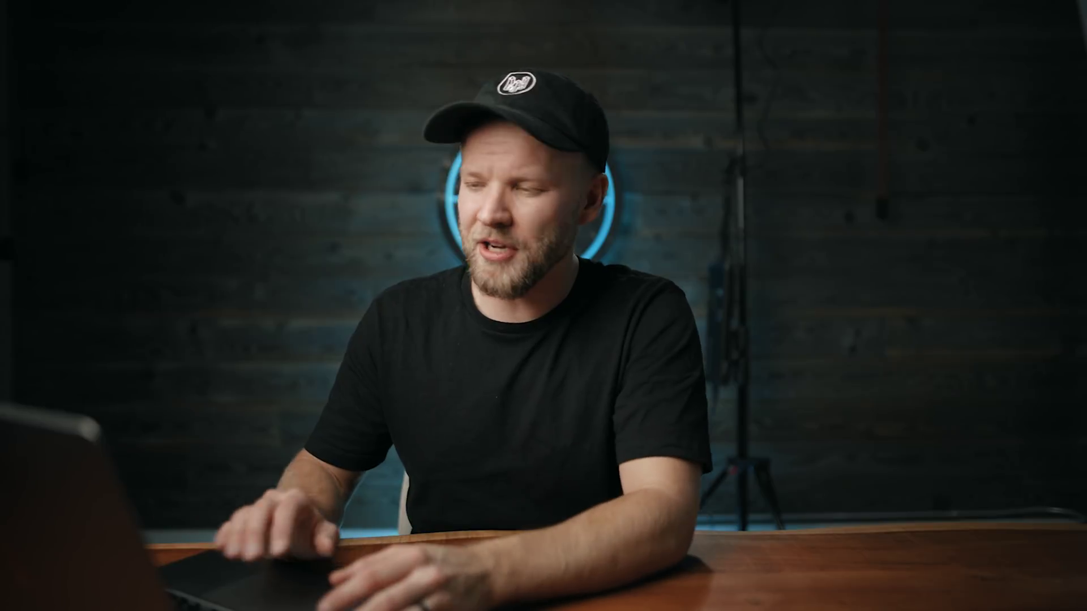
Apply the Fill effect from Effects & Presets to the travel feels layer.
left_click(1024, 45)
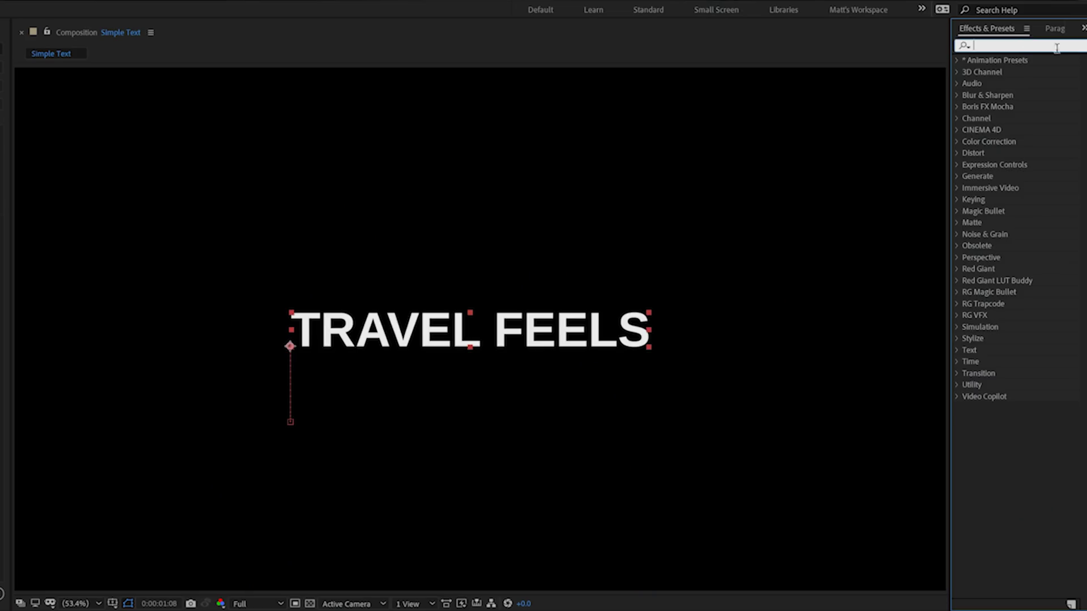
type("fill")
left_click_drag(1004, 129, 103, 422)
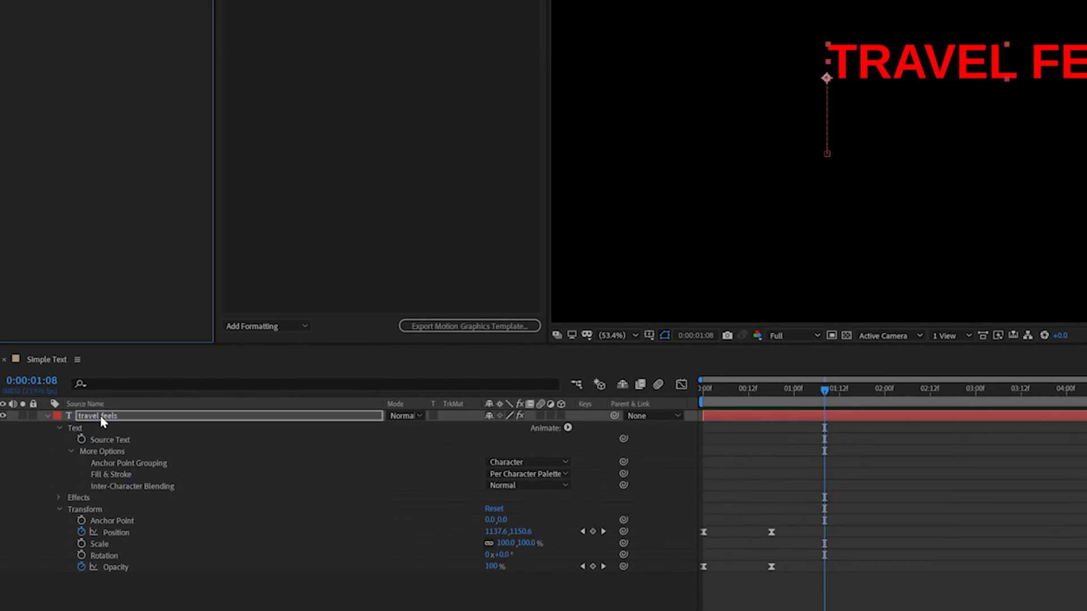
Expose the Fill Color as a template control set to white, then save the project for export.
left_click(59, 498)
left_click(70, 505)
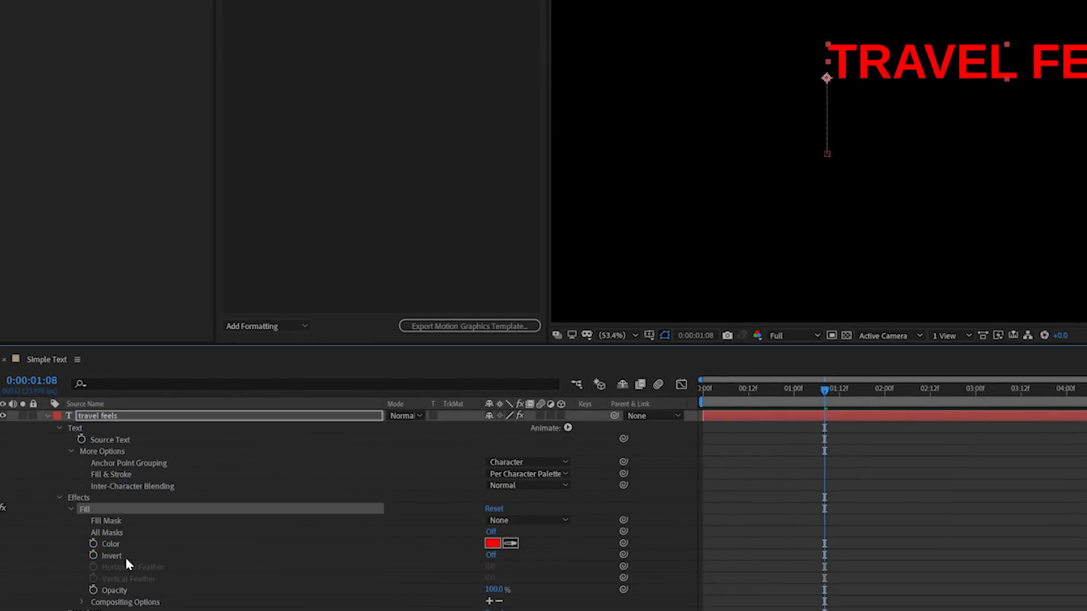
left_click(110, 544)
left_click_drag(111, 543, 318, 266)
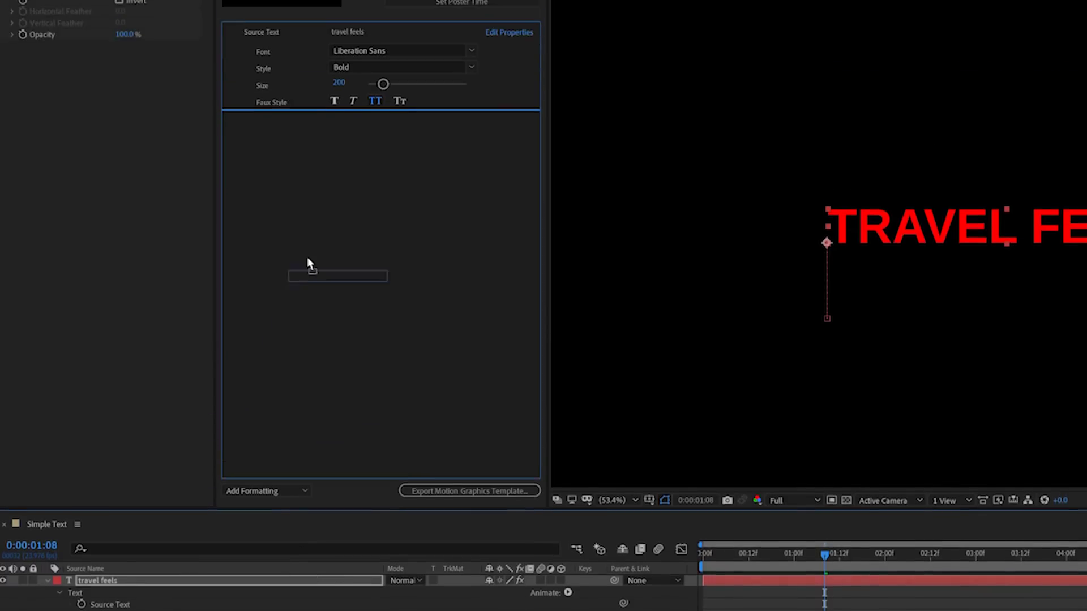
left_click(351, 214)
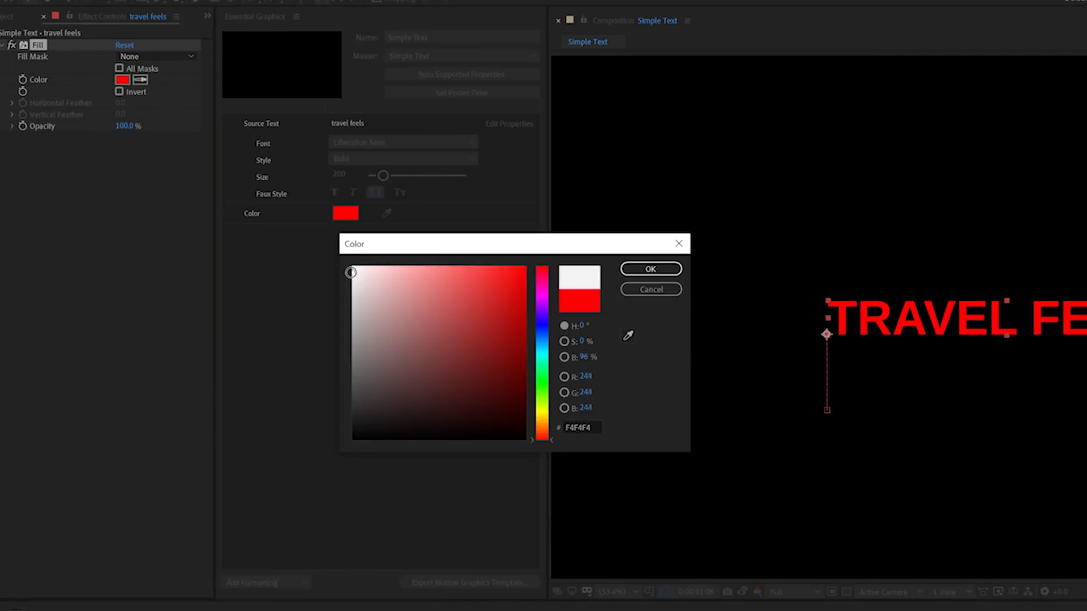
left_click(651, 270)
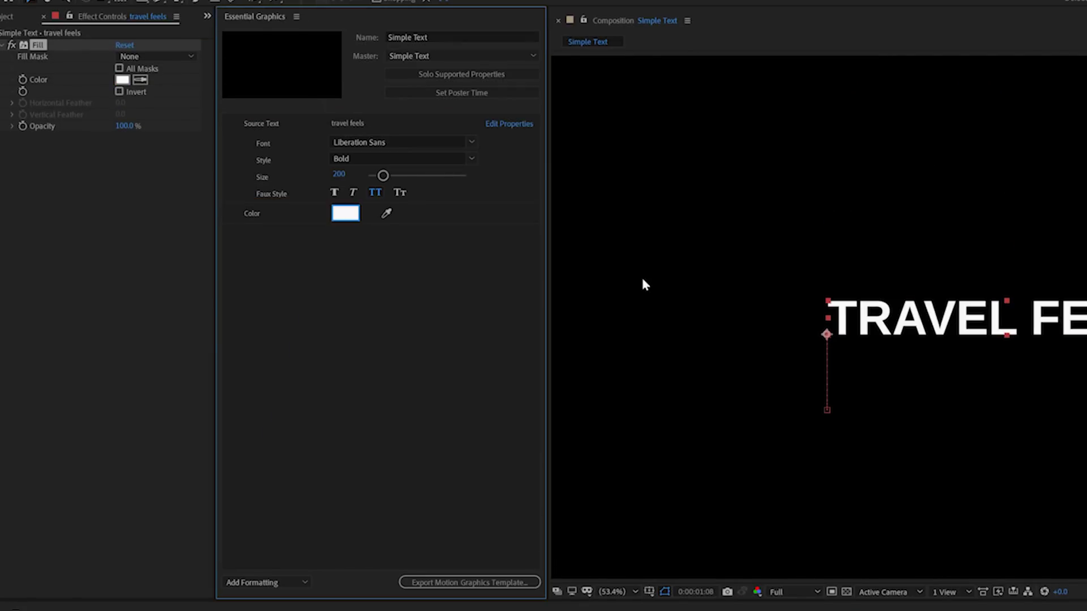
left_click(454, 583)
left_click(845, 455)
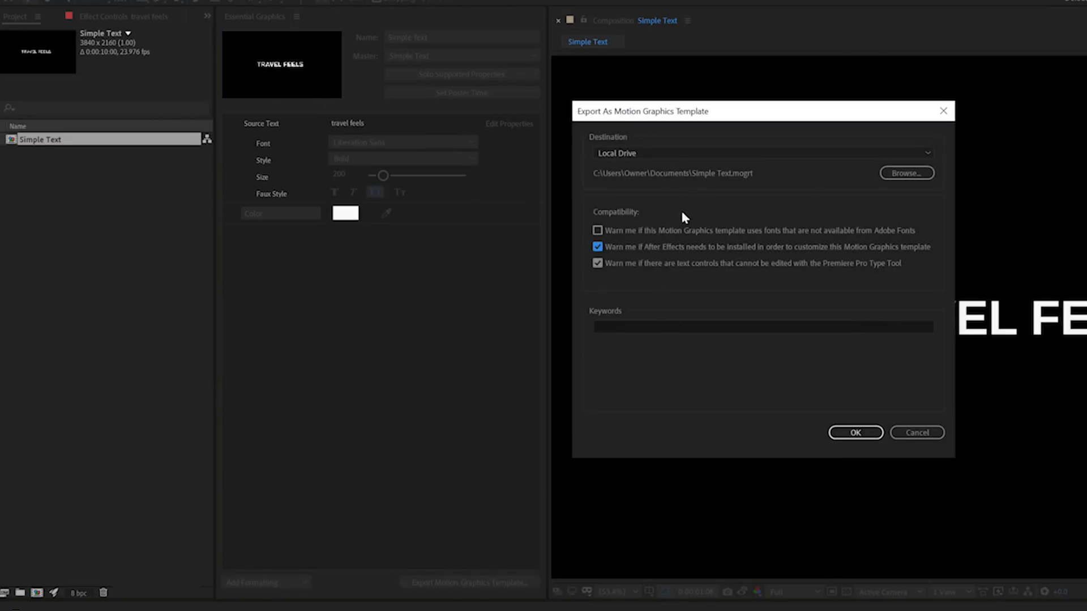
Export Simple Text.mogrt to the Local Drive.
left_click(866, 432)
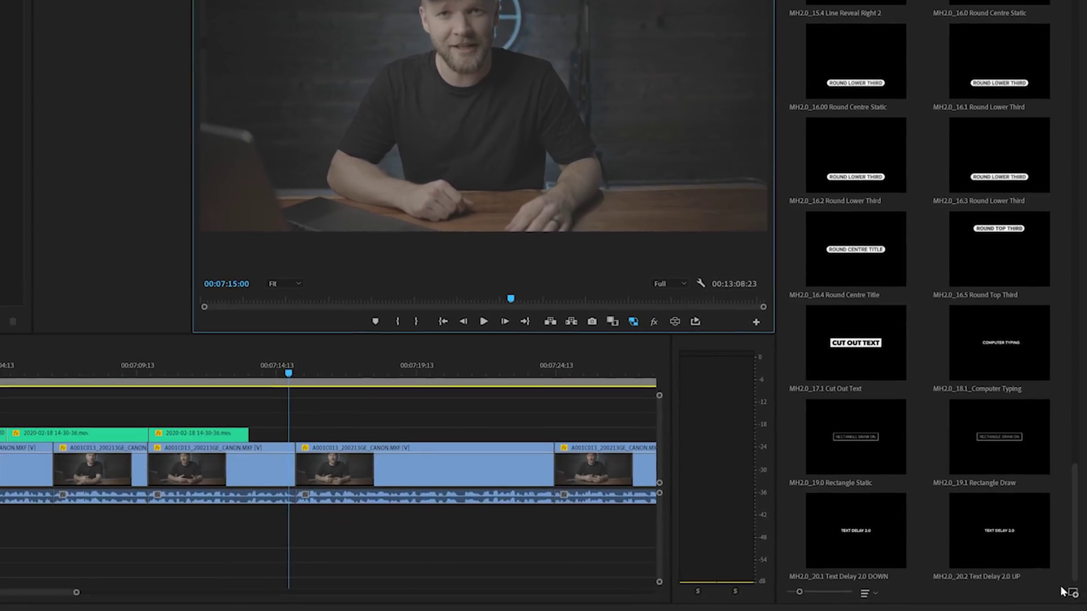
Install Simple Text.mogrt, place it on V3 above the footage at the playhead, and preview it.
left_click(1070, 592)
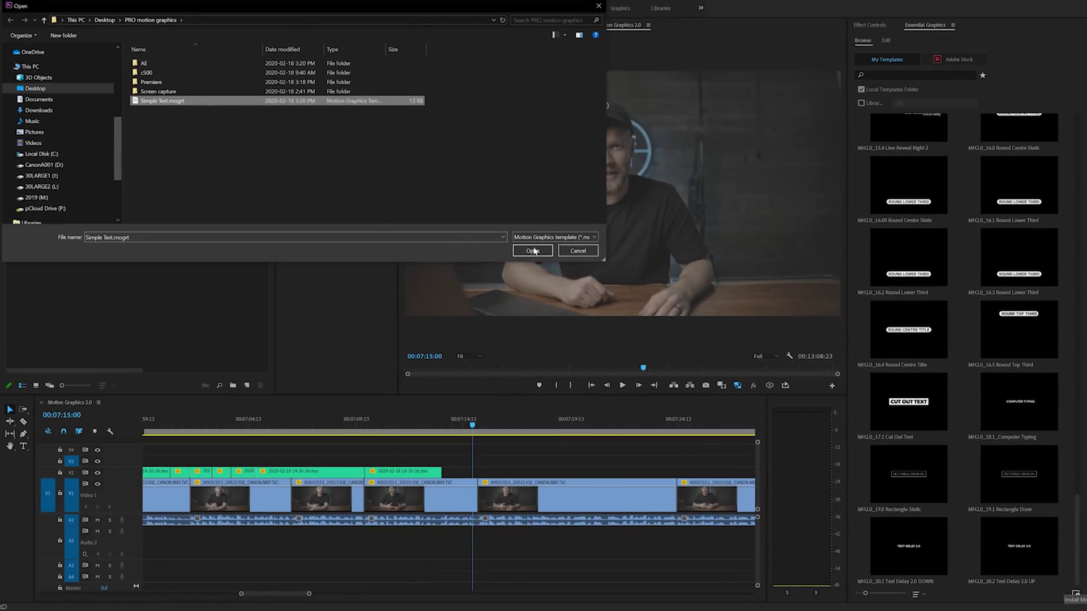
left_click(533, 251)
left_click_drag(682, 486, 481, 469)
key("space")
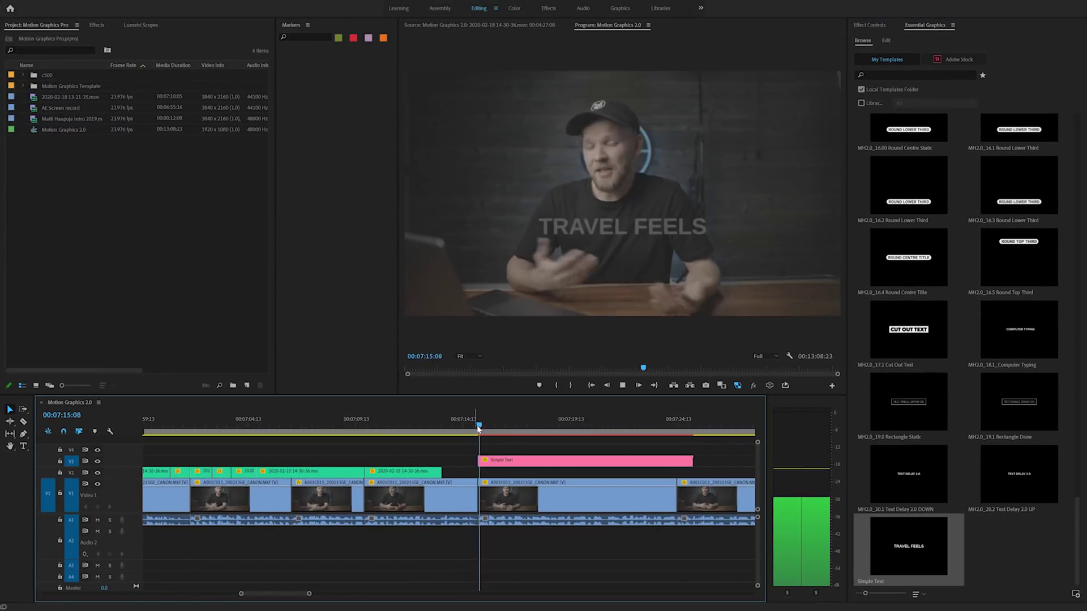
left_click(486, 460)
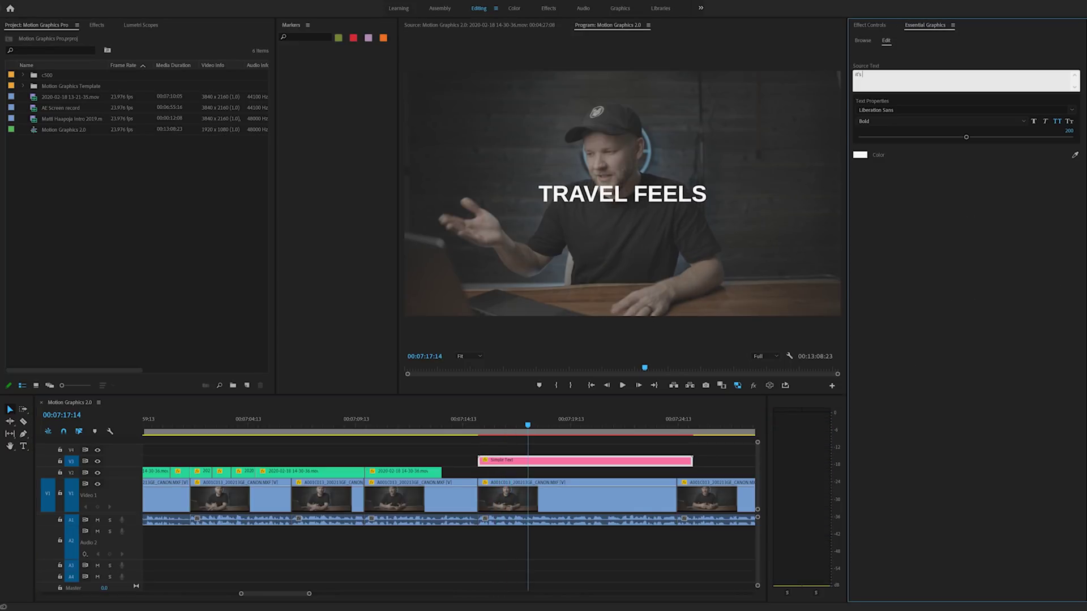